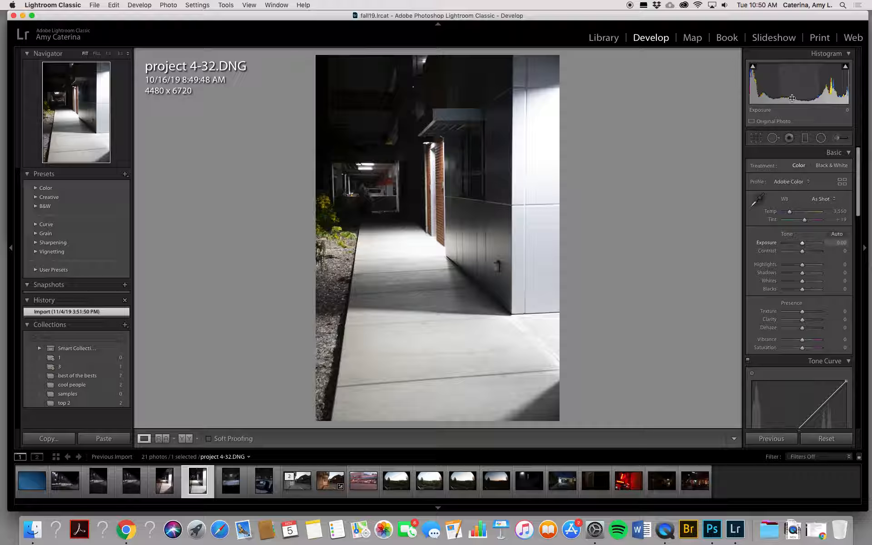
Step: Adjust the photo's tones with Blacks +1, Whites -20, Highlights -66 and Shadows +52
{"action": "key", "text": "alt"}
{"action": "left_click_drag", "start_coordinate": [803, 292], "coordinate": [812, 272]}
Step: Try the Auto white balance and replace it with a custom one sampled from the gray concrete walkway
{"action": "left_click", "coordinate": [827, 200]}
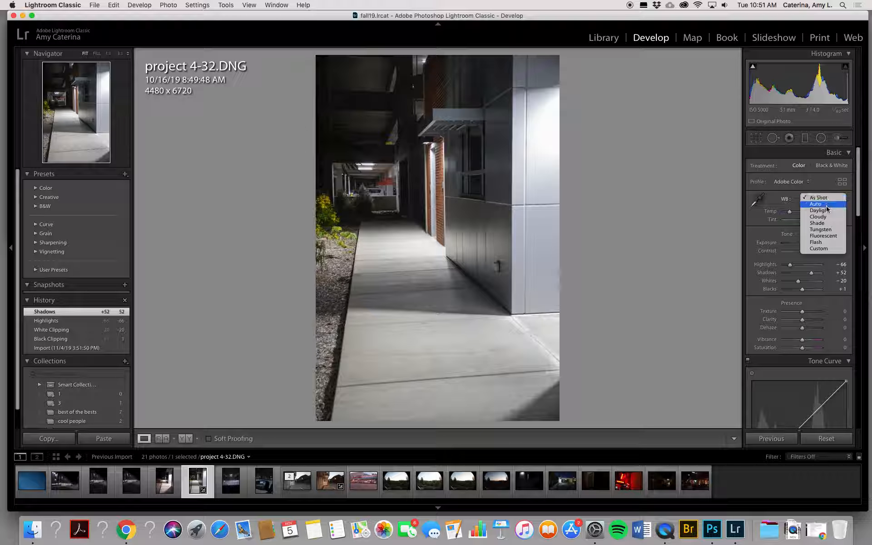
{"action": "left_click", "coordinate": [825, 207]}
{"action": "left_click", "coordinate": [755, 202]}
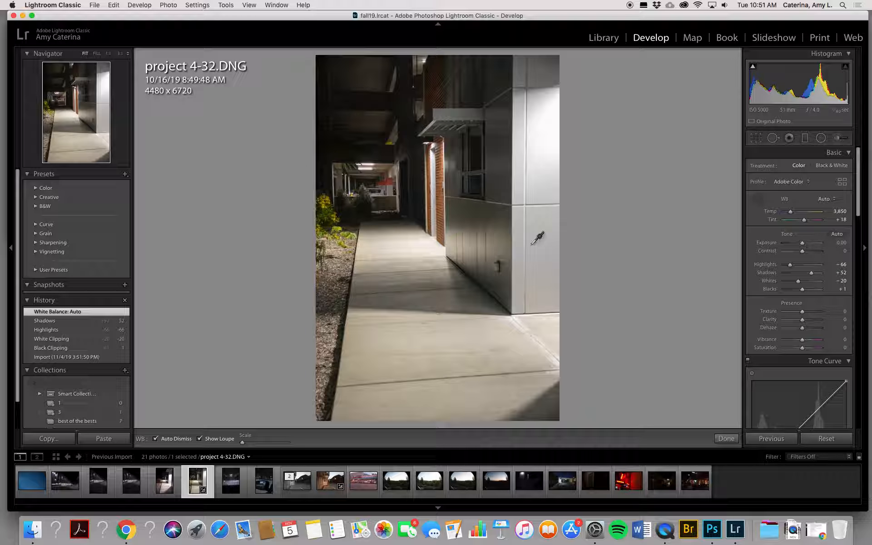
{"action": "left_click", "coordinate": [431, 338]}
Step: Set the photo's Texture to +9
{"action": "scroll", "coordinate": [857, 304], "scroll_direction": "down", "scroll_amount": 3}
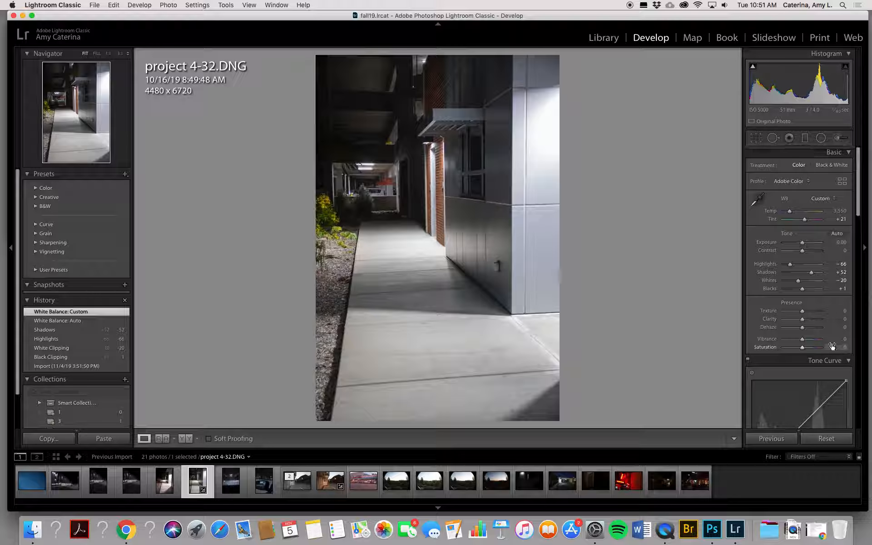
{"action": "left_click_drag", "start_coordinate": [802, 208], "coordinate": [803, 210]}
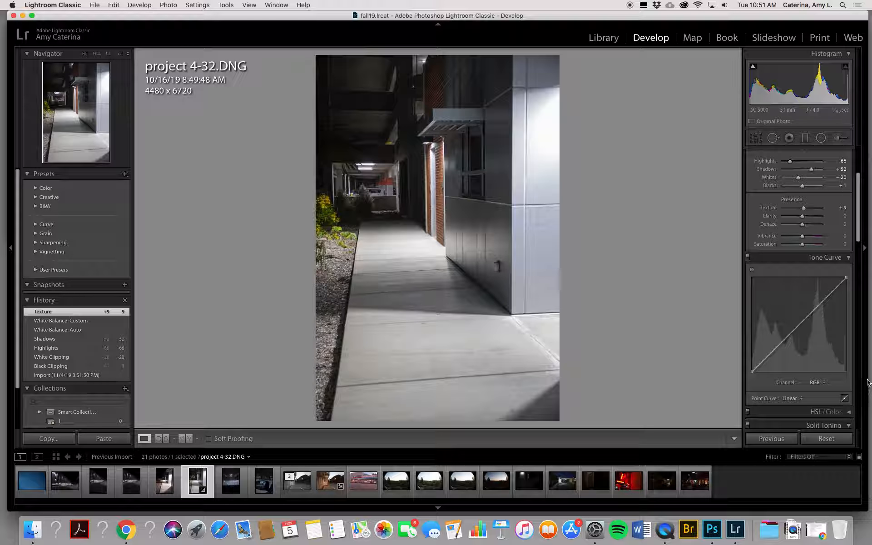
Step: Collapse the Split Toning and Detail sections, and enable Remove Chromatic Aberration and Profile Corrections for the lens
{"action": "scroll", "coordinate": [808, 314], "scroll_direction": "down", "scroll_amount": 3}
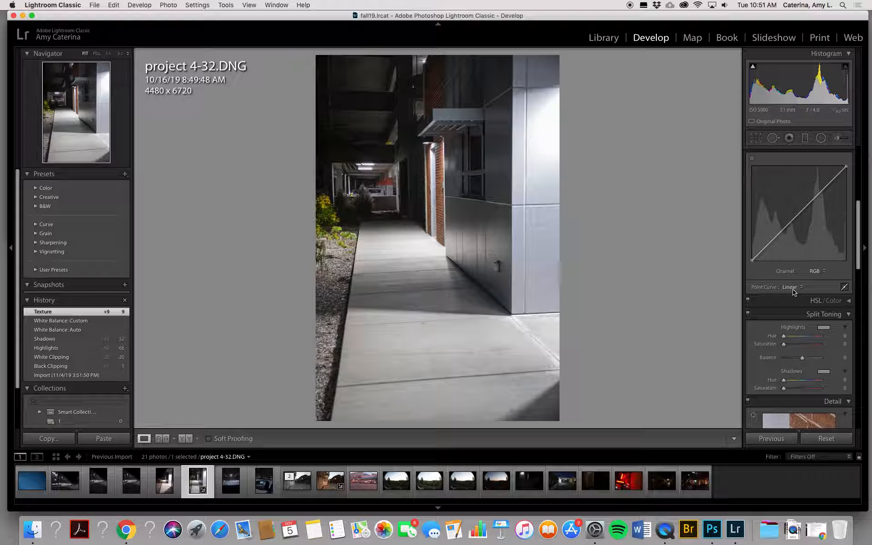
{"action": "scroll", "coordinate": [810, 238], "scroll_direction": "up", "scroll_amount": 2}
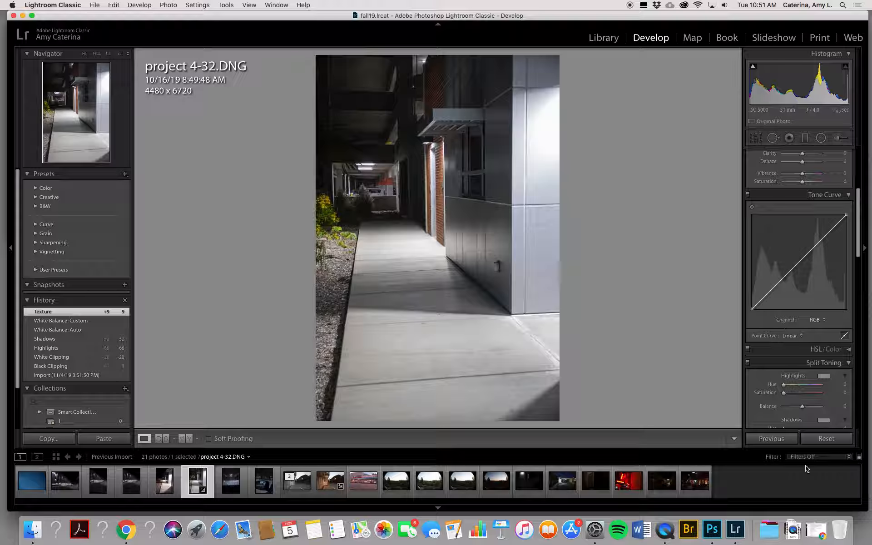
{"action": "left_click", "coordinate": [847, 362]}
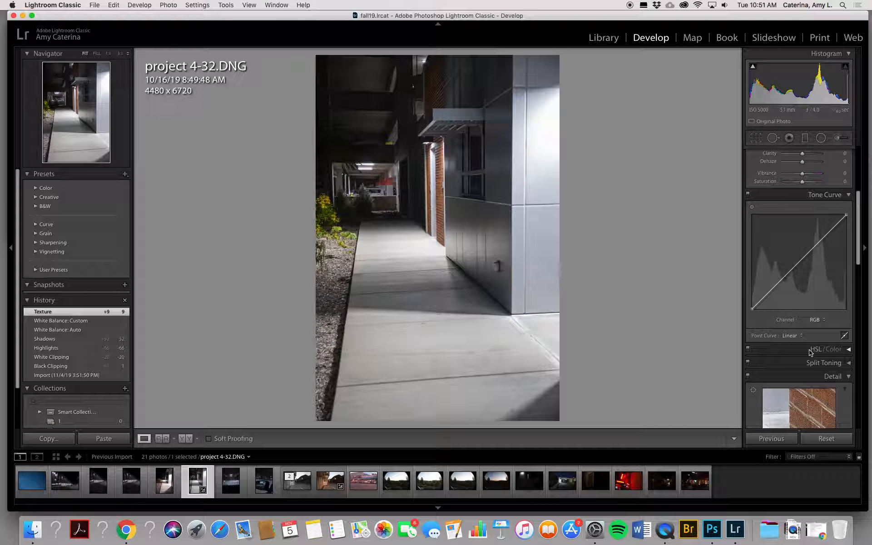
{"action": "scroll", "coordinate": [827, 408], "scroll_direction": "down", "scroll_amount": 3}
{"action": "left_click", "coordinate": [847, 268]}
{"action": "left_click", "coordinate": [785, 309]}
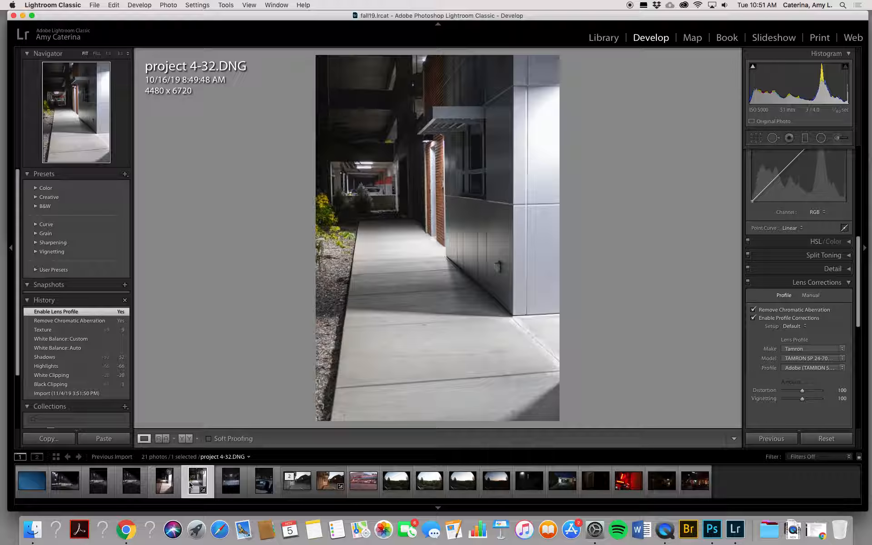
Step: Send project 4-32.DNG to Adobe Photoshop CC 2019 for editing and switch to Photoshop
{"action": "right_click", "coordinate": [195, 482]}
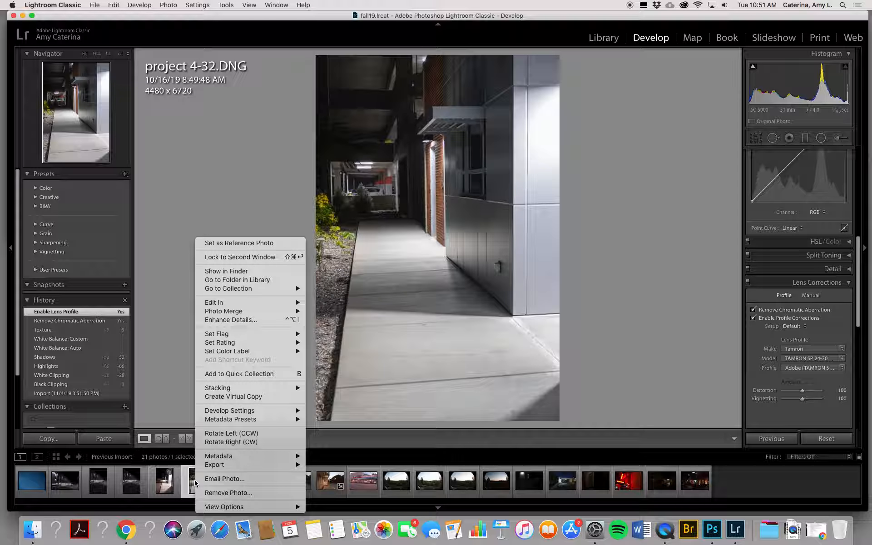
{"action": "mouse_move", "coordinate": [222, 305]}
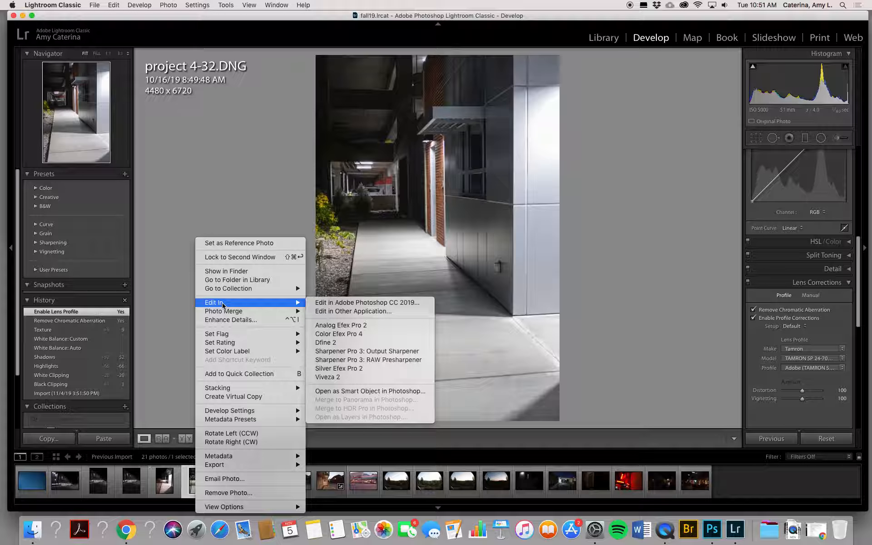
{"action": "left_click", "coordinate": [343, 303]}
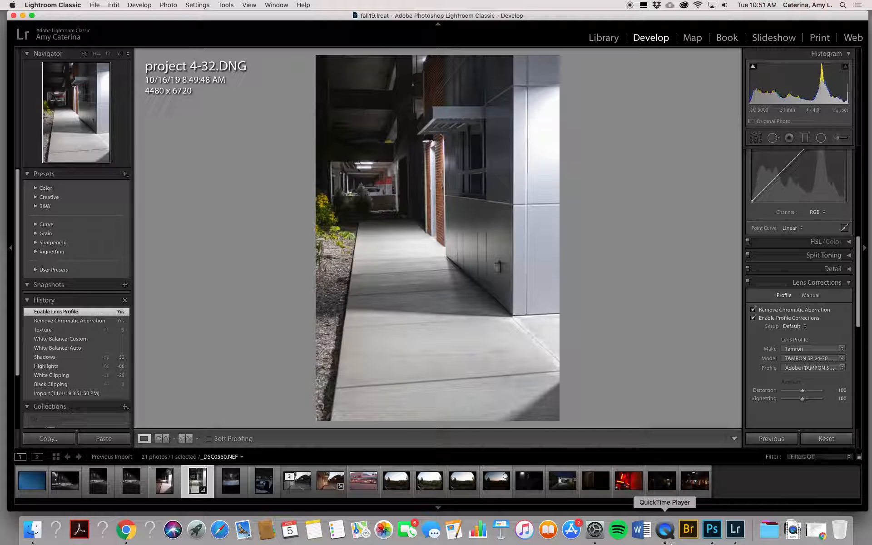
{"action": "left_click", "coordinate": [711, 531]}
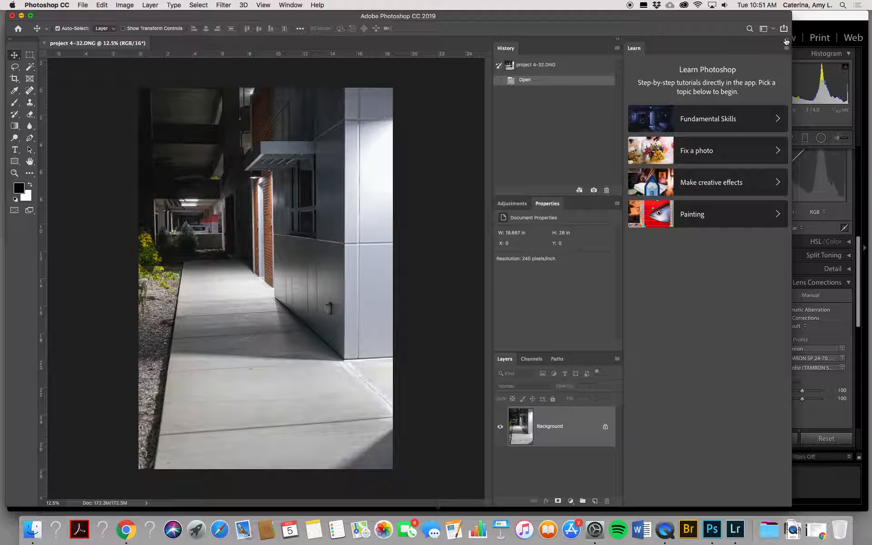
Step: Collapse the Learn panel and widen the Photoshop window to nearly the full screen
{"action": "left_click", "coordinate": [787, 39]}
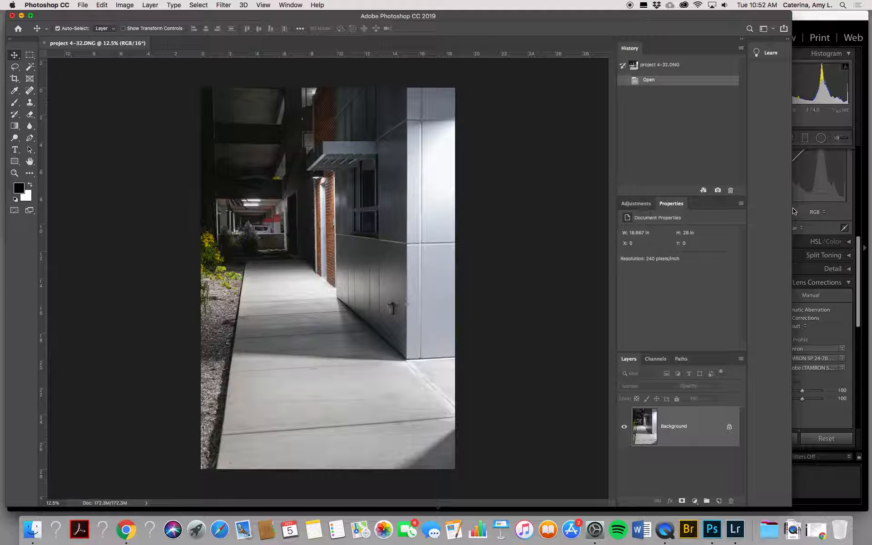
{"action": "left_click_drag", "start_coordinate": [790, 210], "coordinate": [861, 211]}
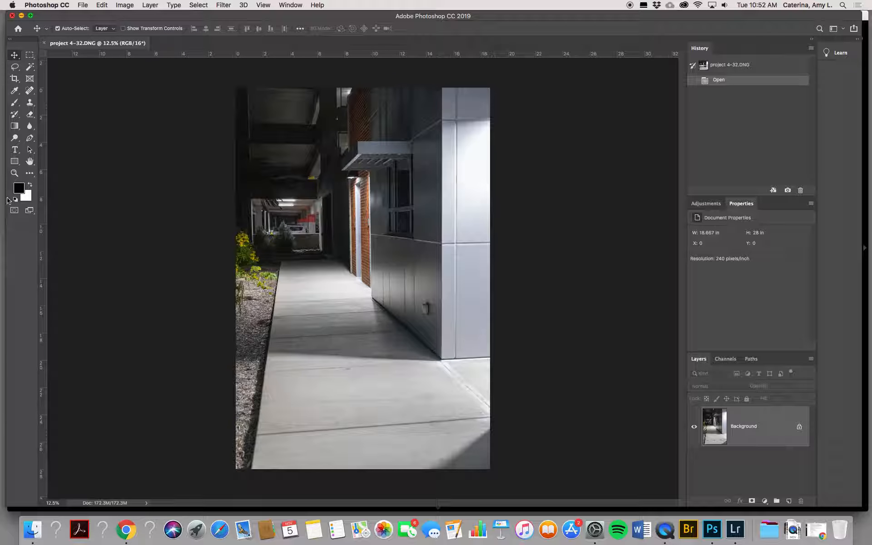
Step: Examine the marquee, Magic Wand and Eyedropper tools, and the Adjustments and Properties panels
{"action": "left_click", "coordinate": [30, 55]}
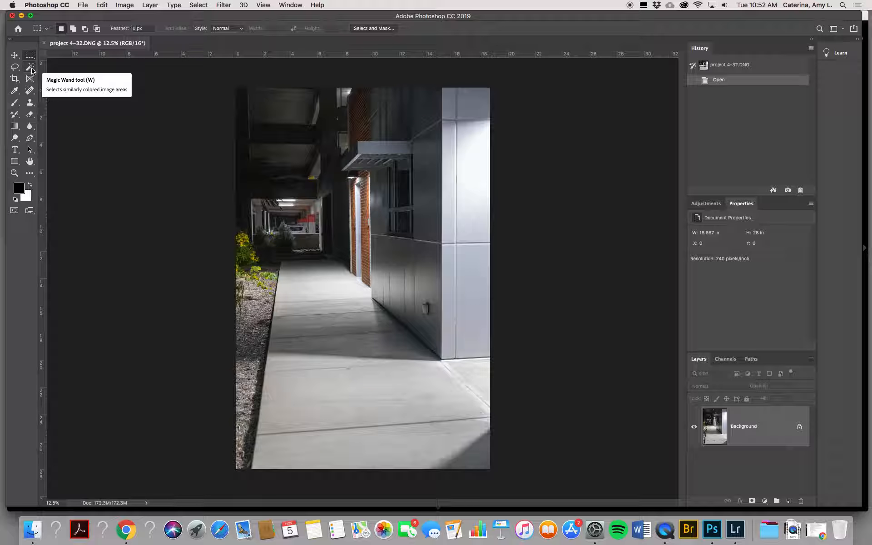
{"action": "left_click", "coordinate": [31, 69]}
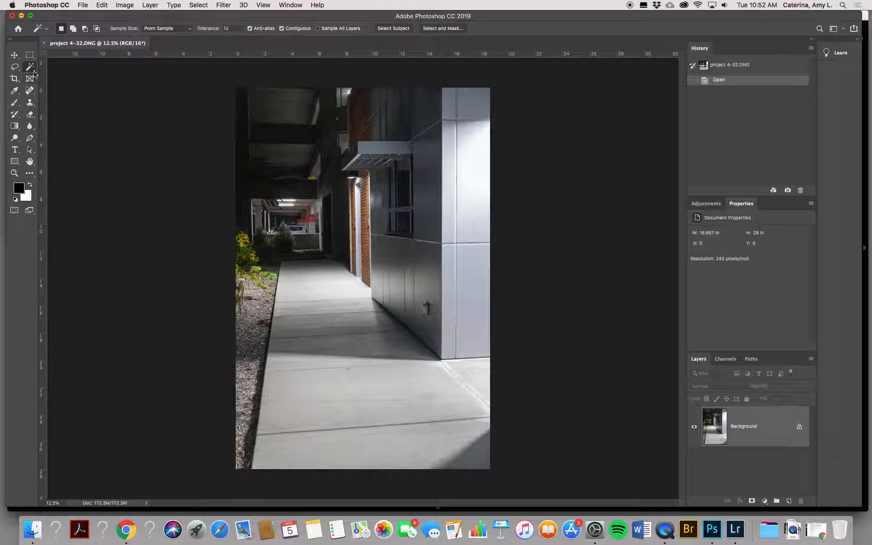
{"action": "left_click", "coordinate": [34, 74]}
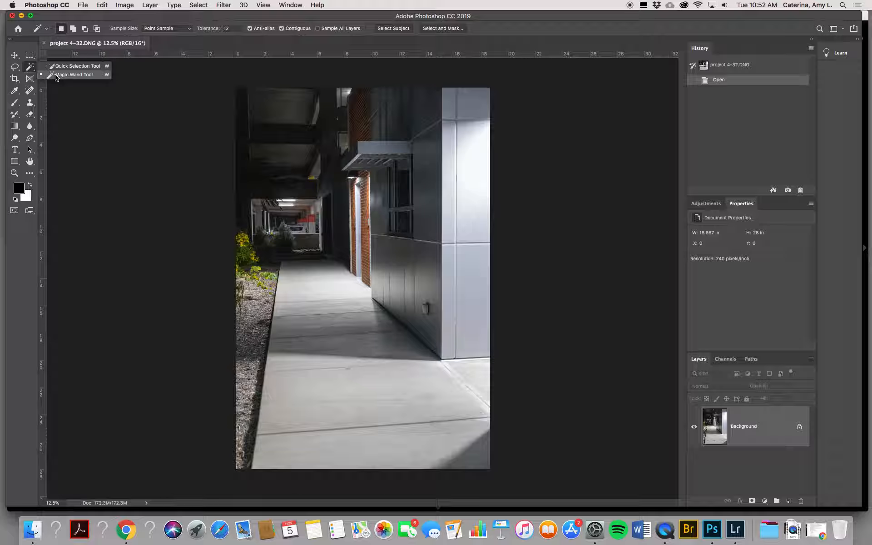
{"action": "left_click", "coordinate": [14, 69]}
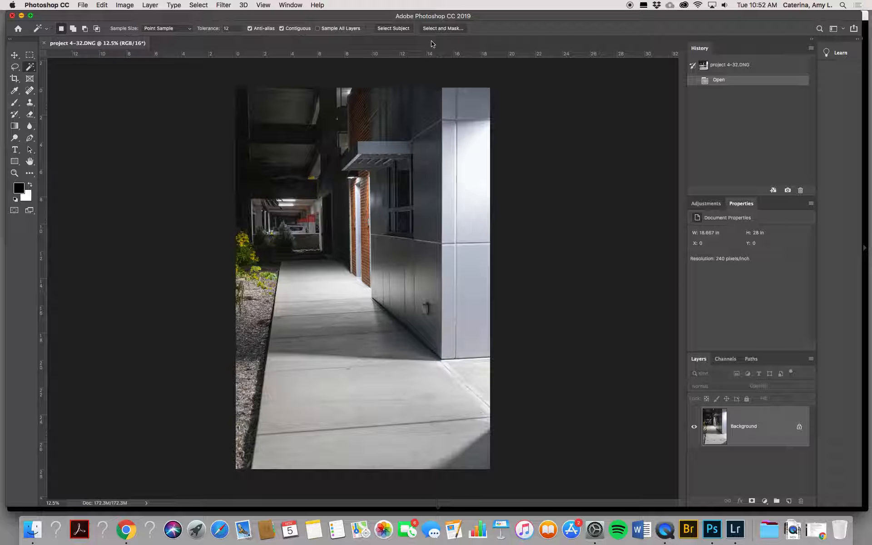
{"action": "left_click", "coordinate": [14, 90]}
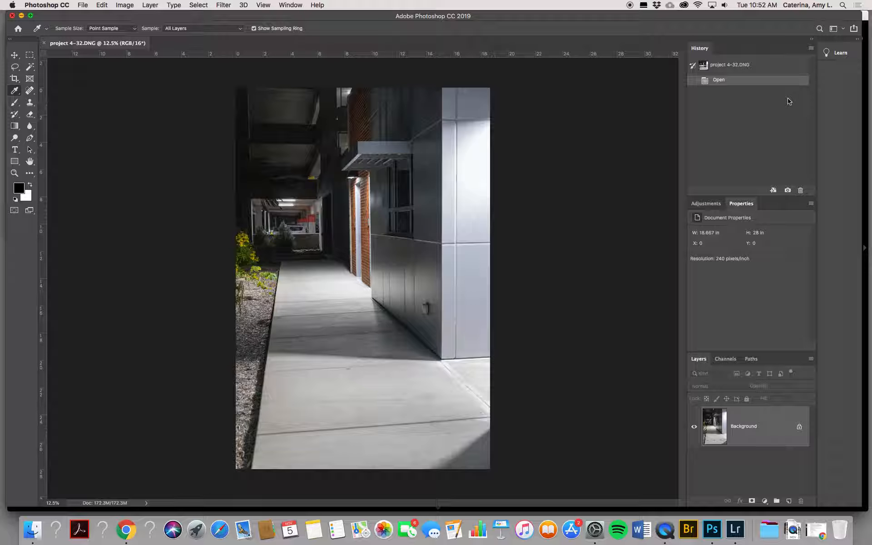
{"action": "left_click", "coordinate": [706, 203]}
{"action": "left_click", "coordinate": [739, 204]}
Step: Float the Layers panel beside the photo and make it taller
{"action": "left_click_drag", "start_coordinate": [699, 359], "coordinate": [564, 136]}
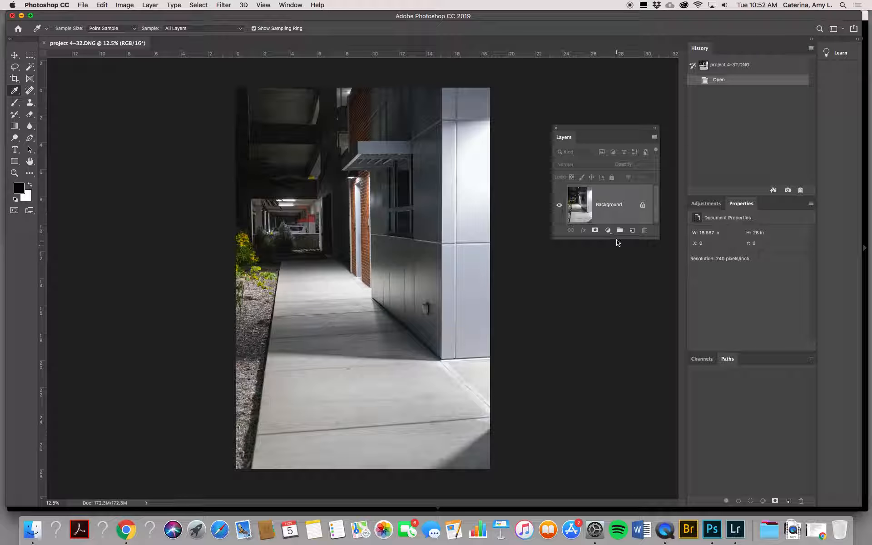
{"action": "left_click_drag", "start_coordinate": [616, 241], "coordinate": [619, 377]}
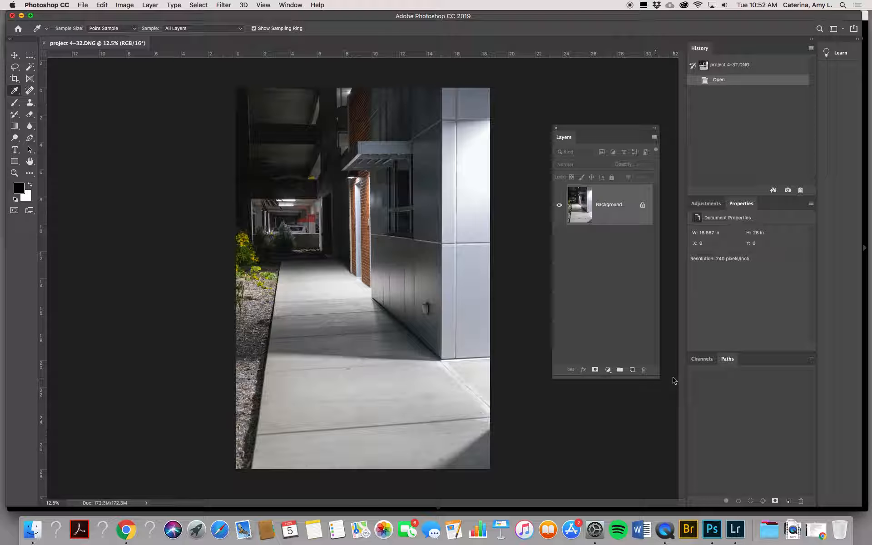
Step: Show the Learn panel, detach it from the dock over the canvas and make it taller
{"action": "left_click", "coordinate": [300, 5]}
{"action": "left_click", "coordinate": [305, 201]}
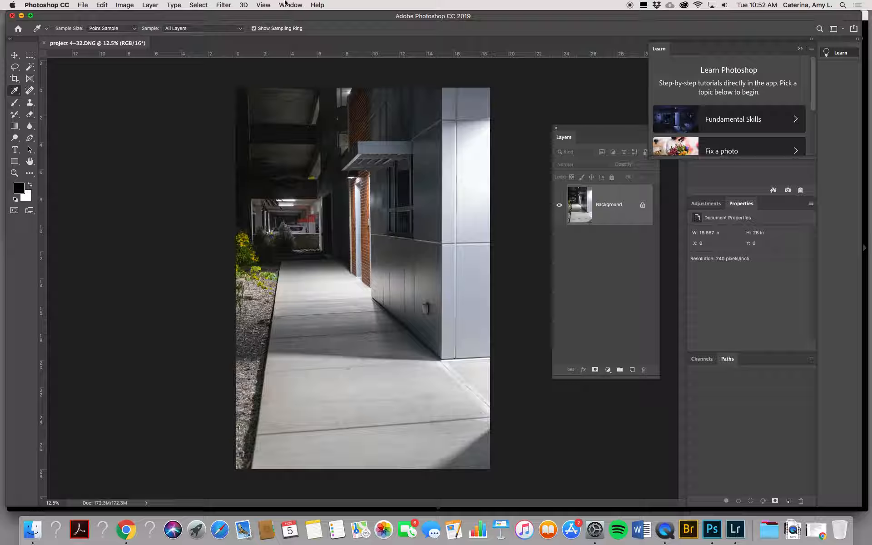
{"action": "left_click", "coordinate": [286, 4]}
{"action": "left_click", "coordinate": [681, 52]}
{"action": "left_click_drag", "start_coordinate": [772, 48], "coordinate": [530, 70]}
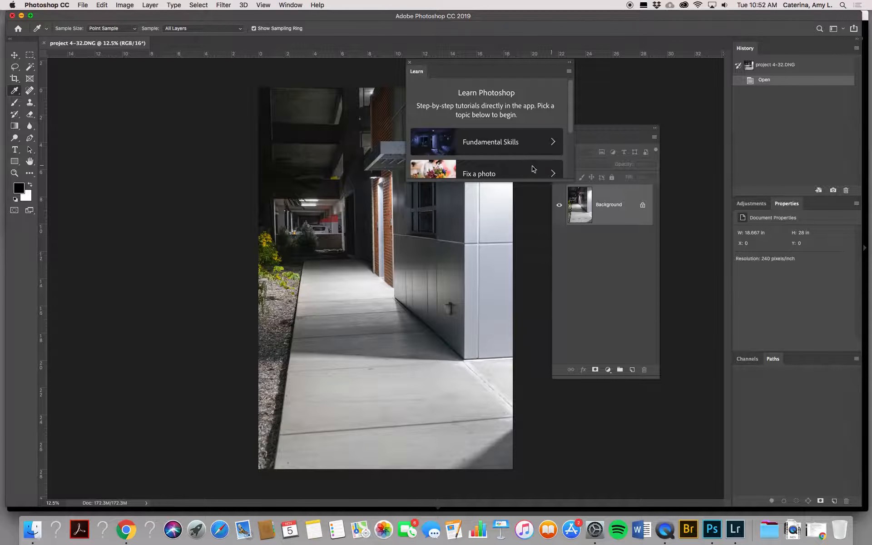
{"action": "left_click_drag", "start_coordinate": [538, 182], "coordinate": [547, 340]}
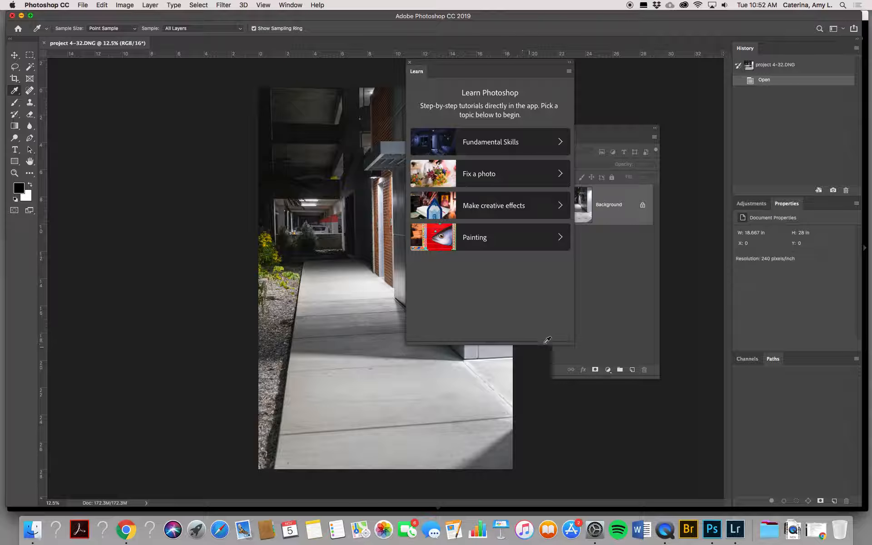
Step: Start the Photoshop Tour tutorial from Fundamental Skills and advance to its second page about layers
{"action": "left_click", "coordinate": [545, 141]}
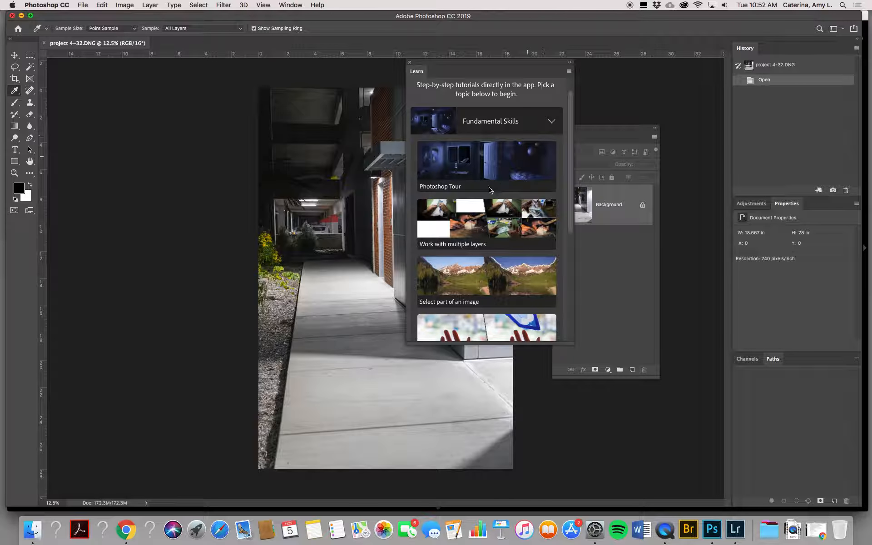
{"action": "left_click", "coordinate": [490, 190]}
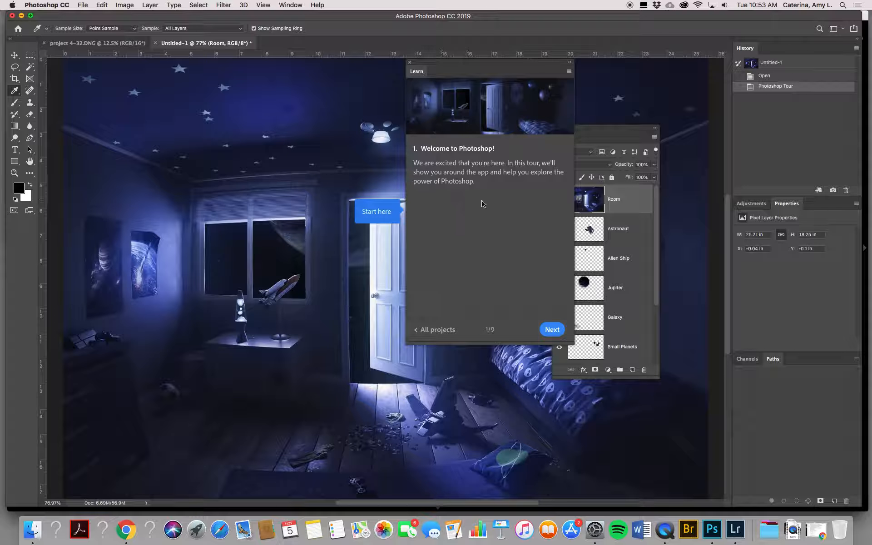
{"action": "left_click", "coordinate": [552, 329]}
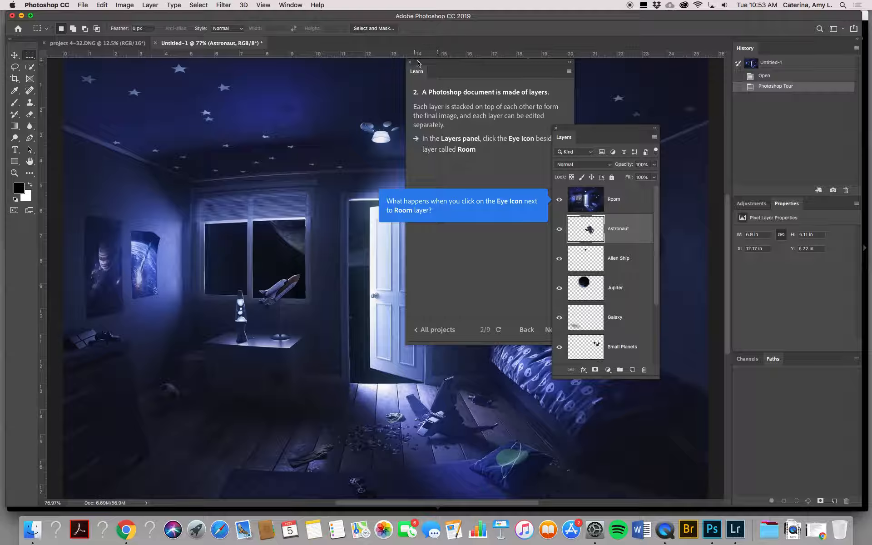
Step: Return to the project 4-32.DNG document, close the Learn panel and move the floating Layers panel higher
{"action": "left_click", "coordinate": [68, 43]}
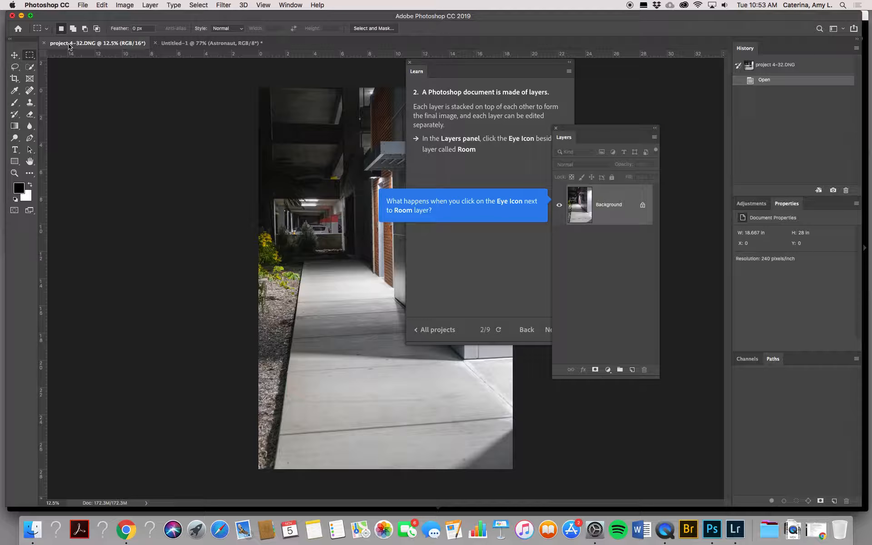
{"action": "left_click", "coordinate": [409, 62]}
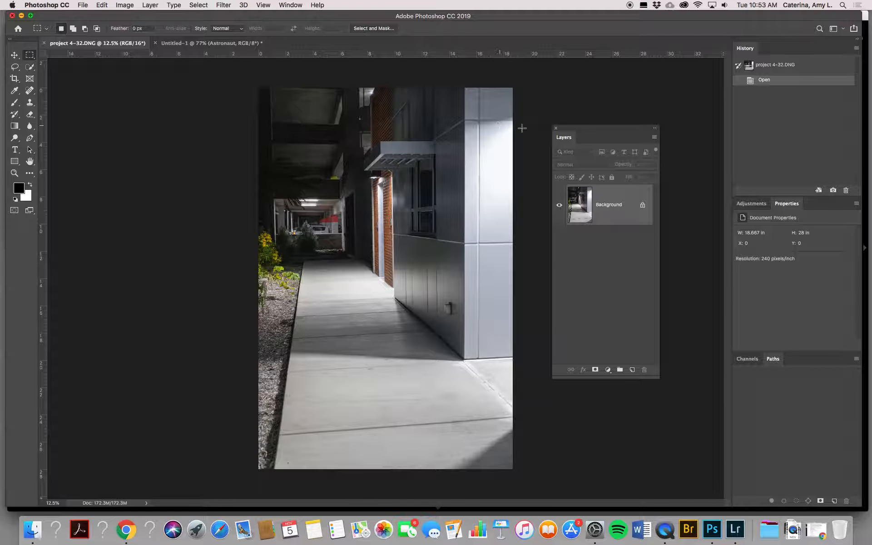
{"action": "left_click_drag", "start_coordinate": [593, 130], "coordinate": [591, 88]}
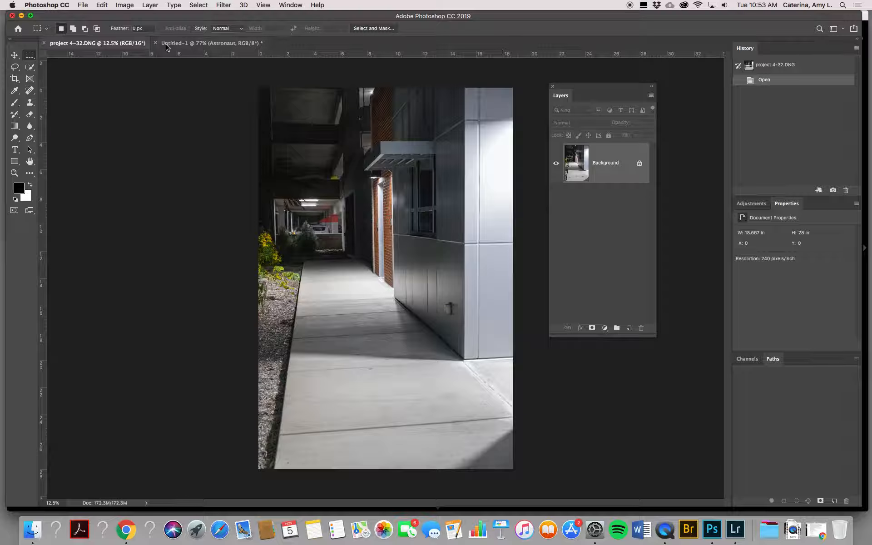
Step: With the Move tool active, float the Adjustments panel beside the photo and add a Black & White adjustment layer
{"action": "left_click", "coordinate": [16, 53]}
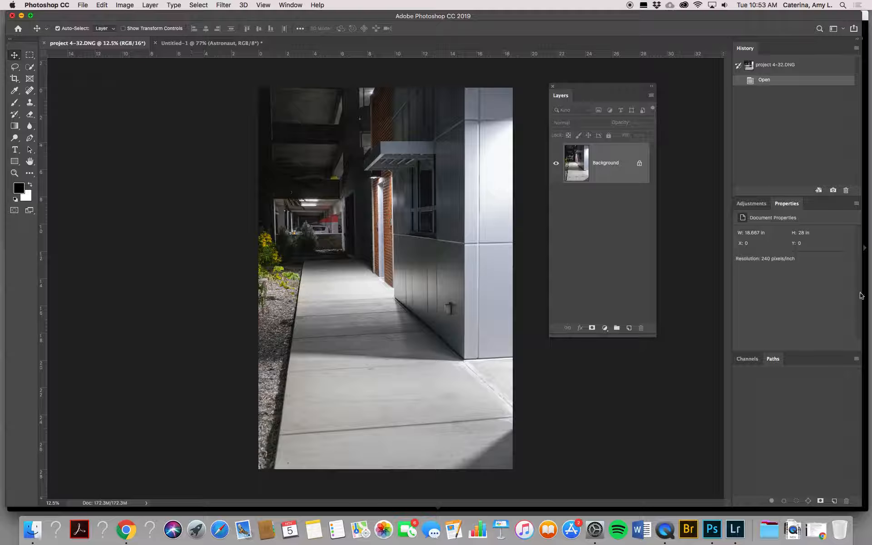
{"action": "left_click_drag", "start_coordinate": [751, 202], "coordinate": [106, 138]}
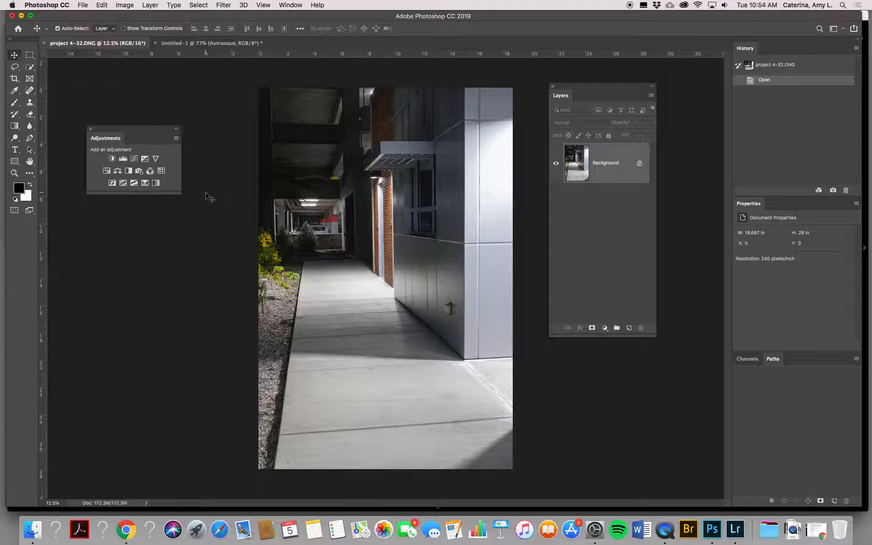
{"action": "left_click", "coordinate": [129, 172]}
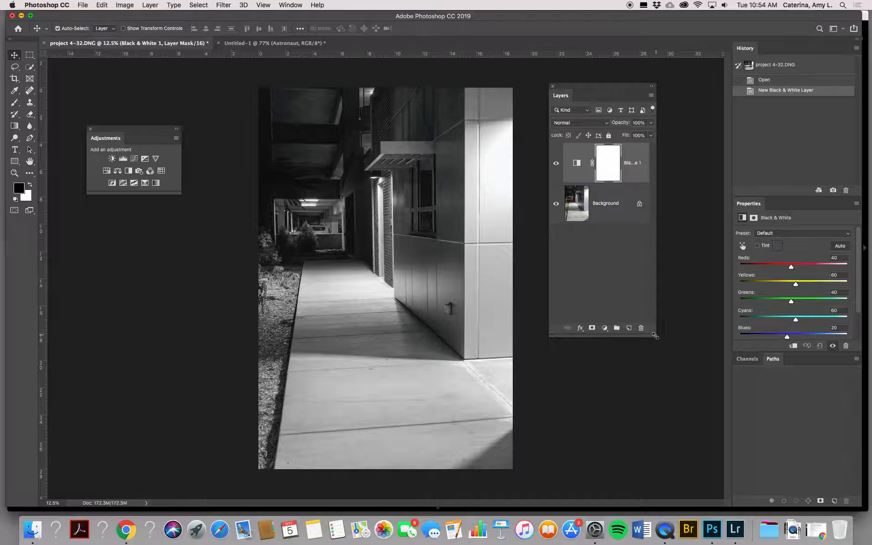
Step: Widen the Layers panel and toggle the Black & White layer's visibility to compare the photo with and without it
{"action": "left_click_drag", "start_coordinate": [656, 336], "coordinate": [709, 320]}
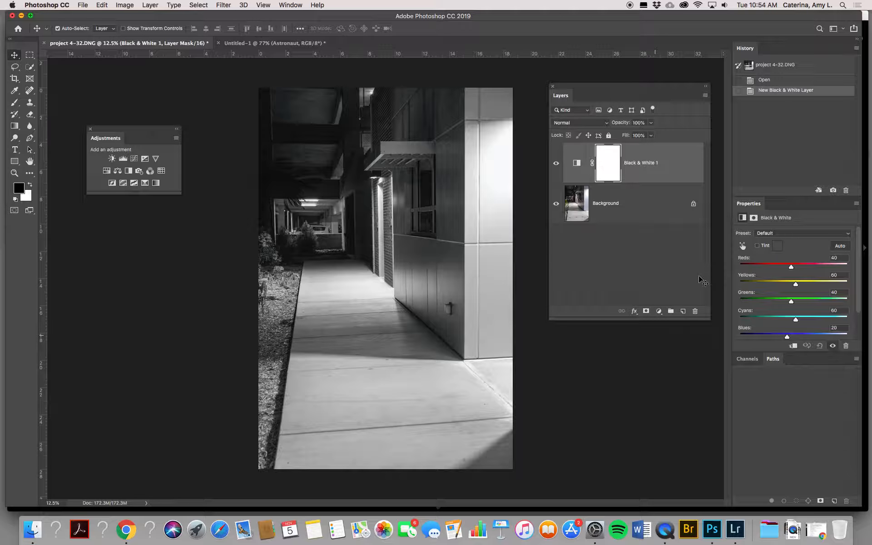
{"action": "left_click", "coordinate": [559, 163]}
{"action": "left_click", "coordinate": [558, 164]}
{"action": "left_click", "coordinate": [559, 165]}
{"action": "left_click", "coordinate": [559, 166]}
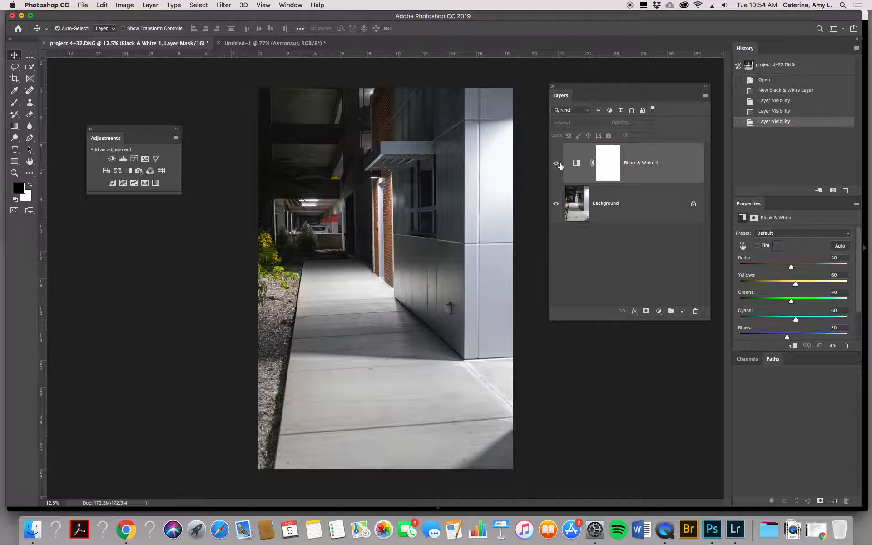
Step: Float the Properties panel beside the photo and lengthen it until all the Black & White colour sliders fit
{"action": "left_click_drag", "start_coordinate": [750, 203], "coordinate": [154, 218]}
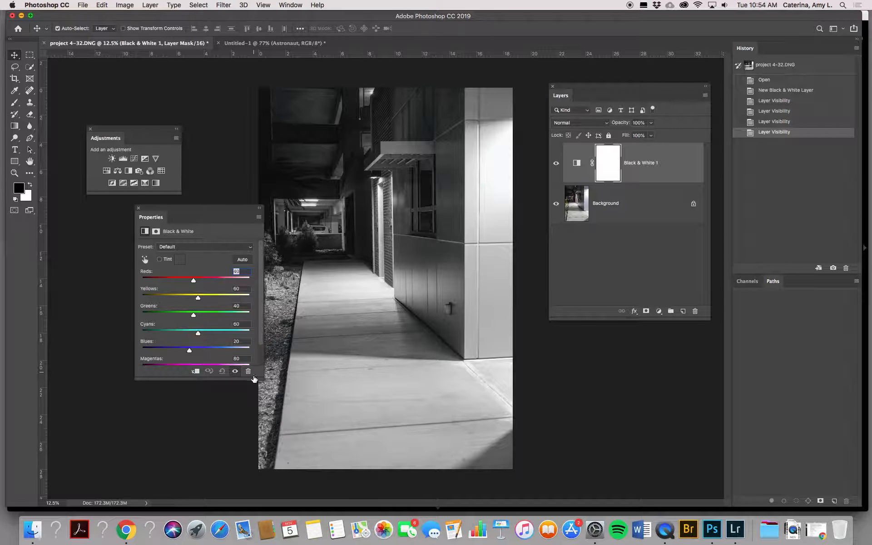
{"action": "left_click_drag", "start_coordinate": [254, 378], "coordinate": [254, 433]}
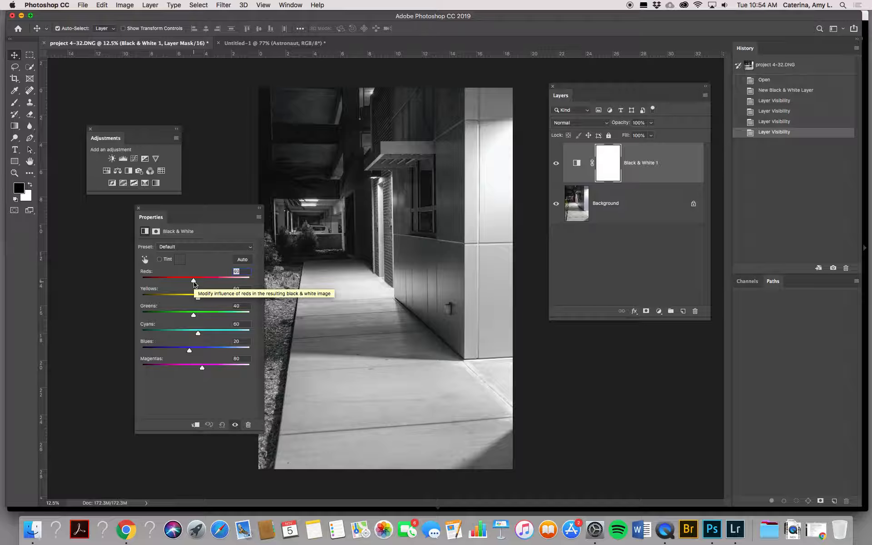
Step: Try extreme Reds and Yellows values and the Green Filter, High Contrast Red Filter and Neutral Density presets, finishing back on Default
{"action": "left_click_drag", "start_coordinate": [193, 281], "coordinate": [246, 280]}
{"action": "left_click_drag", "start_coordinate": [198, 298], "coordinate": [140, 289]}
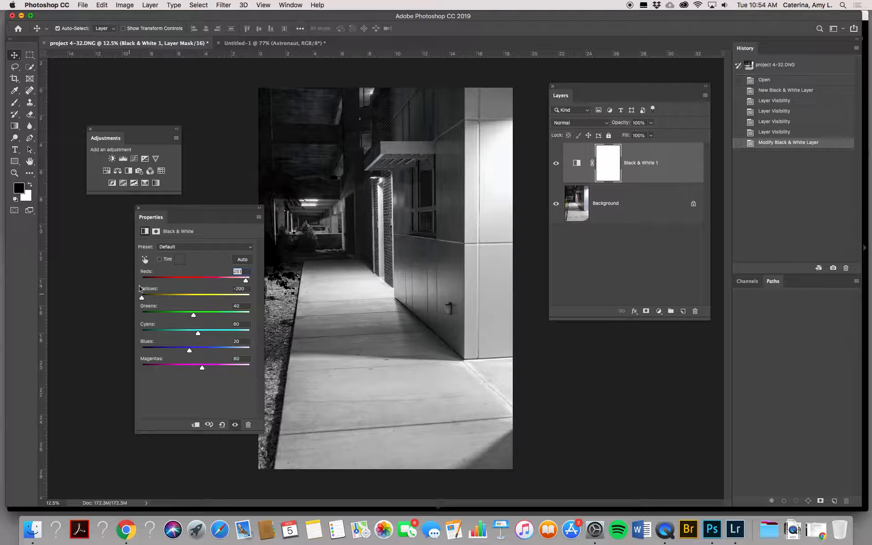
{"action": "left_click", "coordinate": [186, 247]}
{"action": "left_click", "coordinate": [185, 273]}
{"action": "left_click", "coordinate": [189, 247]}
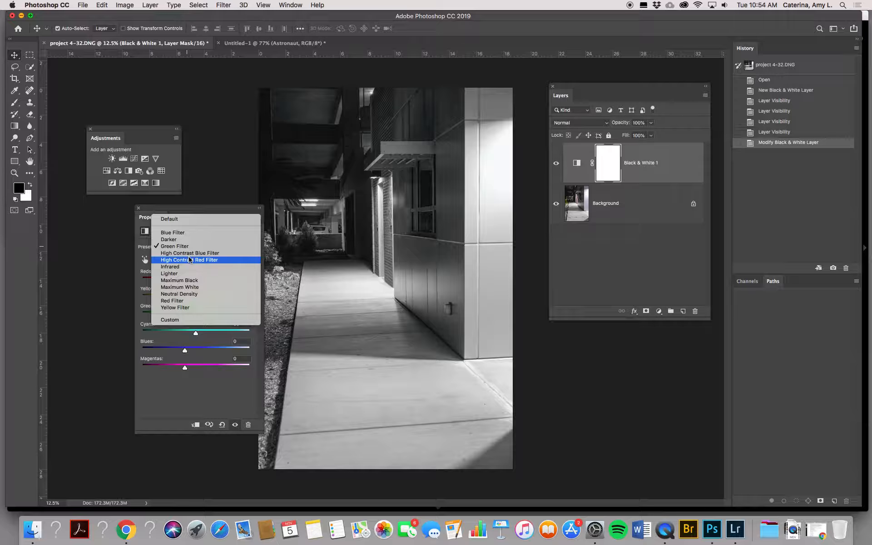
{"action": "left_click", "coordinate": [190, 259]}
{"action": "left_click", "coordinate": [188, 248]}
{"action": "left_click", "coordinate": [188, 280]}
{"action": "left_click", "coordinate": [208, 248]}
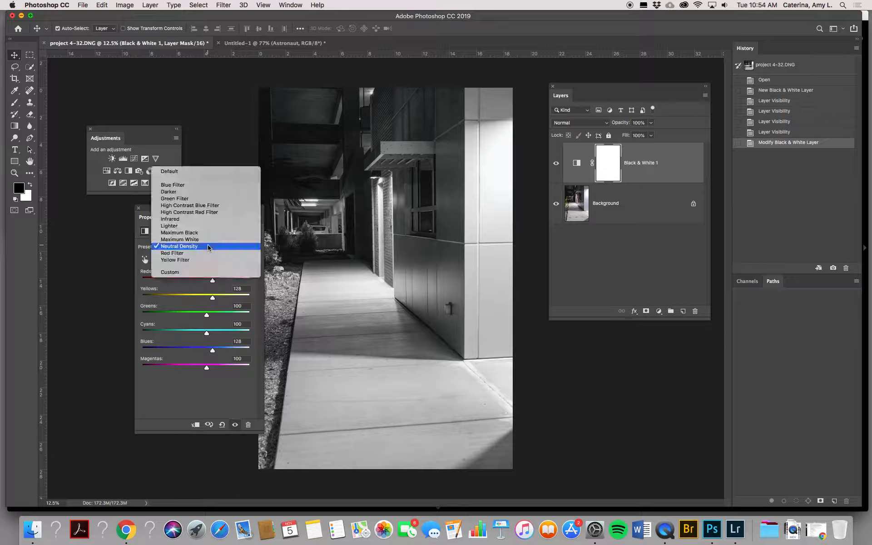
{"action": "left_click", "coordinate": [207, 174]}
Step: Adjust the black-and-white tones using the on-image adjustment tool and sliders, setting Blues to 250, Yellows to 98 and Magentas to 58
{"action": "left_click", "coordinate": [145, 260]}
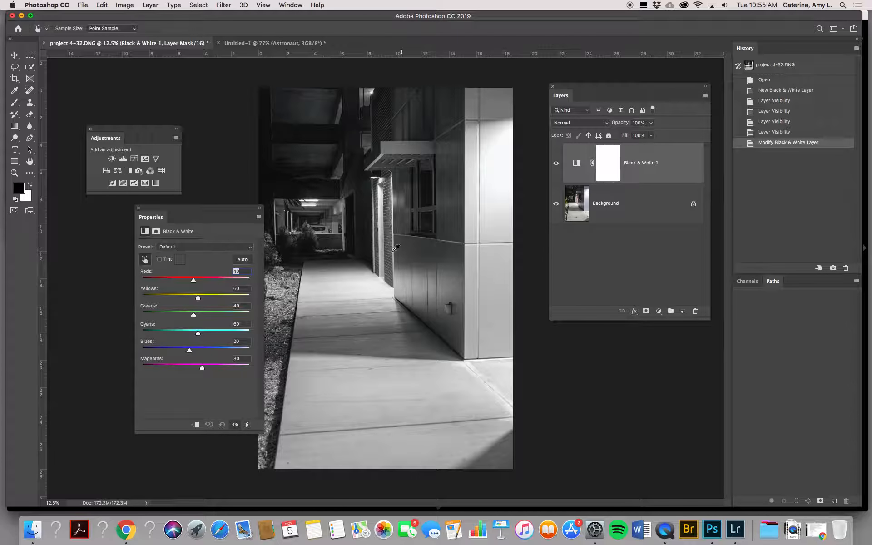
{"action": "left_click", "coordinate": [469, 204]}
{"action": "left_click_drag", "start_coordinate": [470, 205], "coordinate": [515, 230]}
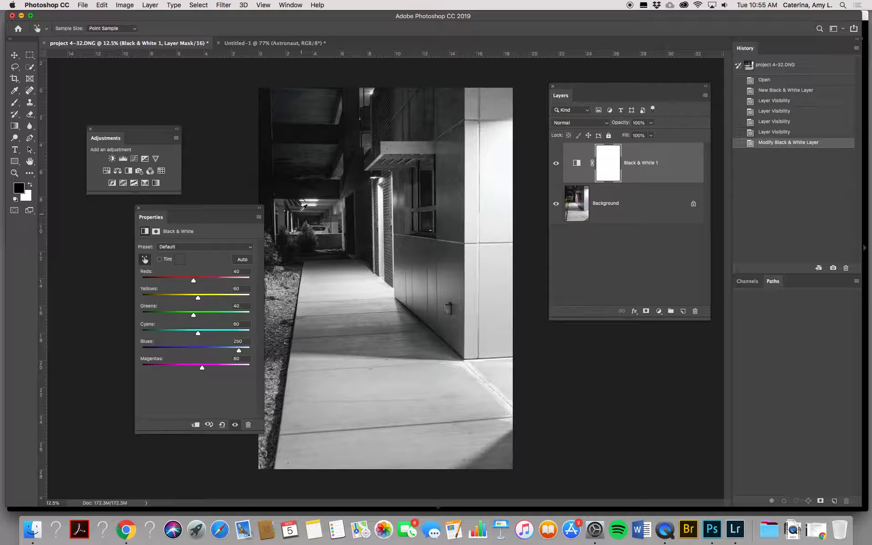
{"action": "mouse_move", "coordinate": [349, 182]}
{"action": "left_mouse_down"}
{"action": "mouse_move", "coordinate": [242, 188]}
{"action": "mouse_move", "coordinate": [338, 193]}
{"action": "mouse_move", "coordinate": [351, 181]}
{"action": "left_mouse_up"}
{"action": "mouse_move", "coordinate": [198, 297]}
{"action": "left_mouse_down"}
{"action": "mouse_move", "coordinate": [213, 298]}
{"action": "mouse_move", "coordinate": [142, 303]}
{"action": "mouse_move", "coordinate": [209, 309]}
{"action": "left_mouse_up"}
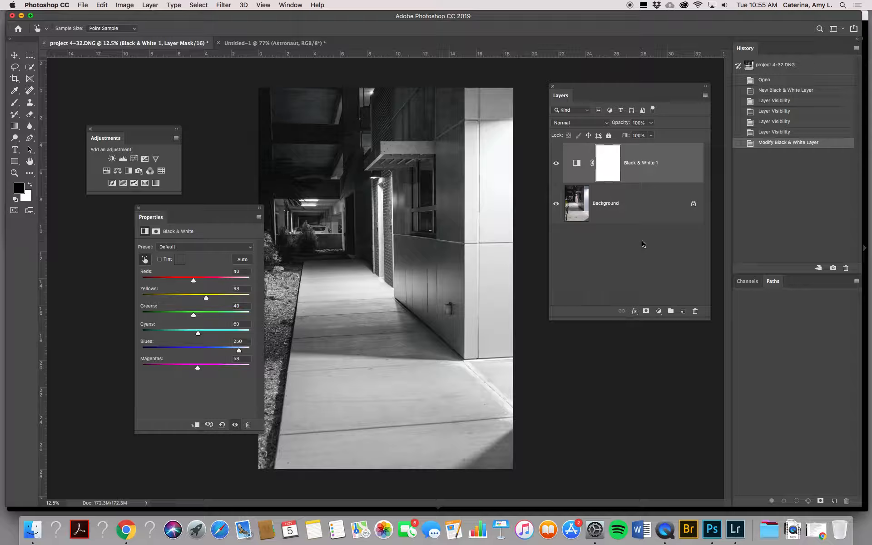
Step: Close both open documents, saving the changes to project 4-32.DNG and discarding Untitled-1
{"action": "left_click", "coordinate": [12, 16]}
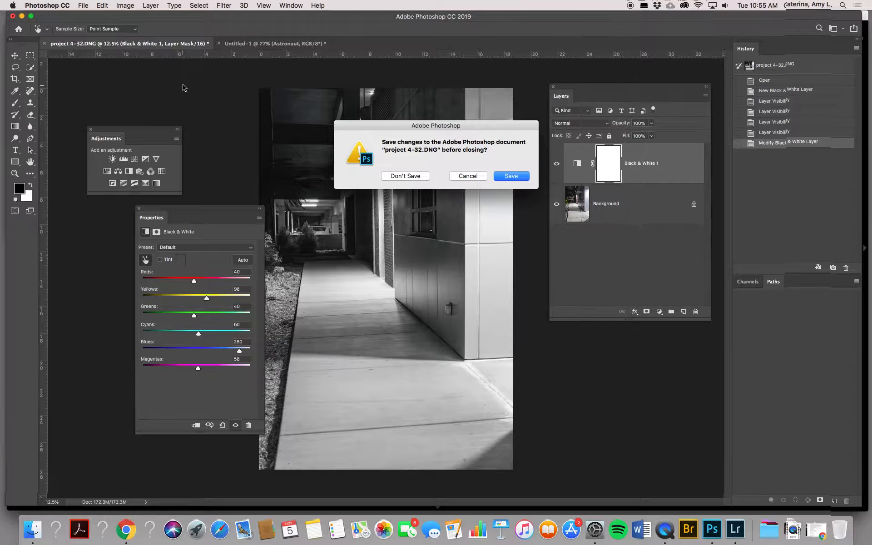
{"action": "left_click", "coordinate": [512, 175]}
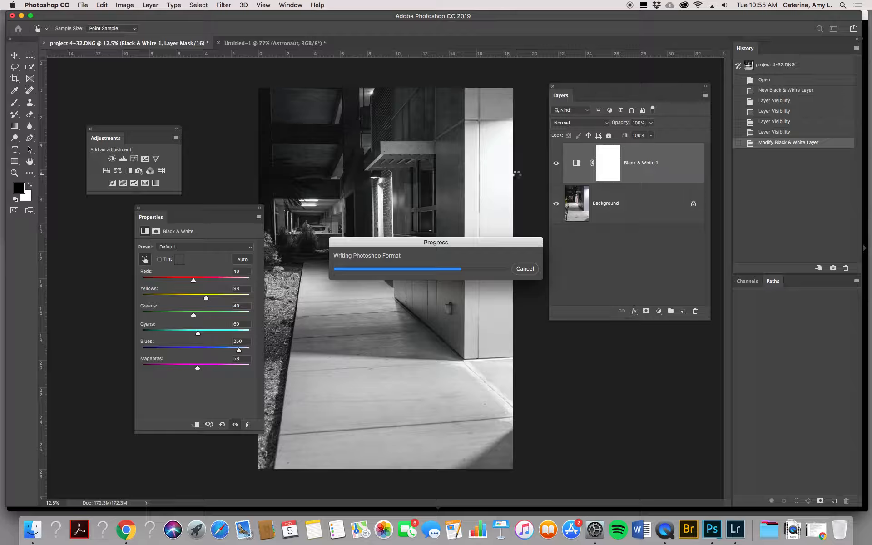
{"action": "left_click", "coordinate": [405, 175]}
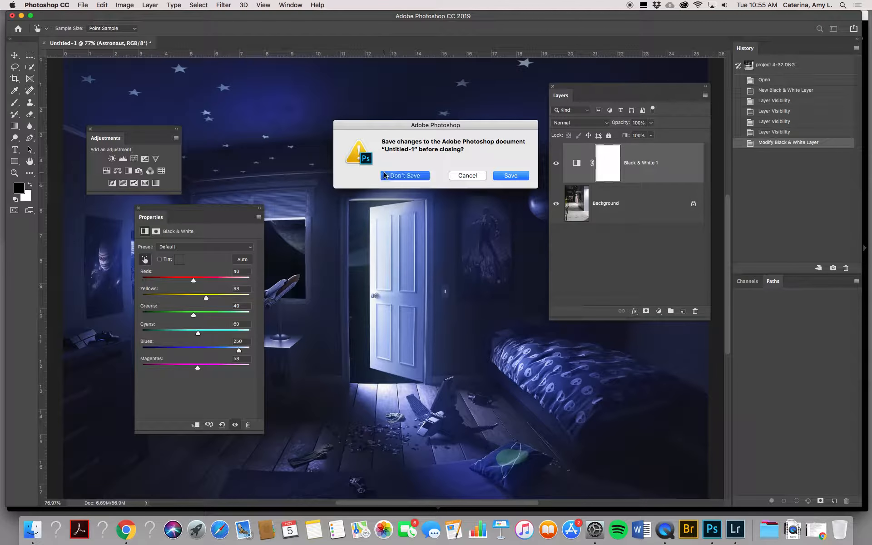
Step: Switch to Lightroom and compare the original project 4-32.DNG with the stacked project 4-32-Edit.psd in the filmstrip
{"action": "left_click", "coordinate": [289, 451]}
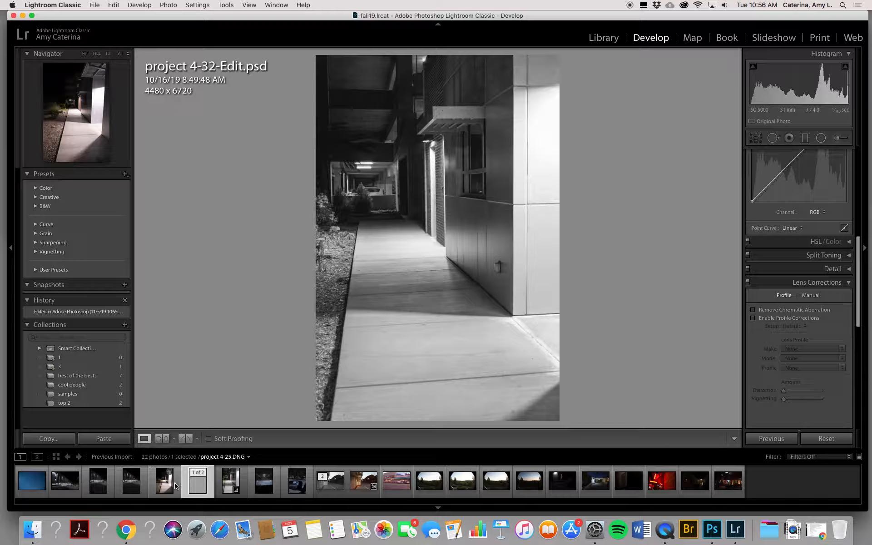
{"action": "left_click", "coordinate": [230, 488]}
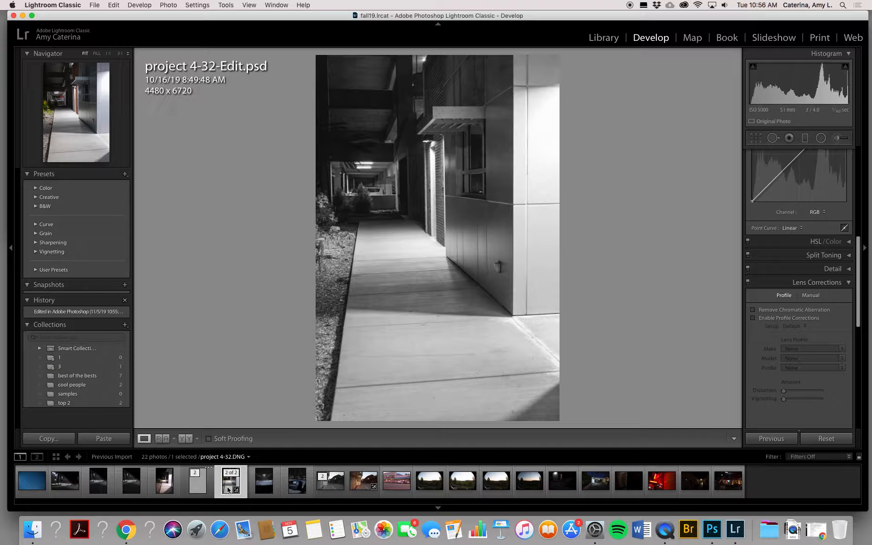
{"action": "left_click", "coordinate": [199, 488]}
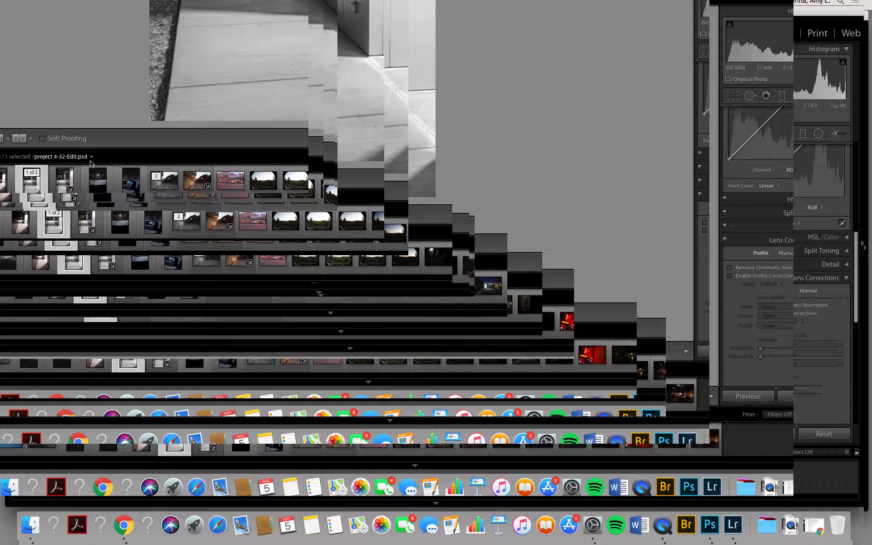
{"action": "left_click", "coordinate": [67, 190]}
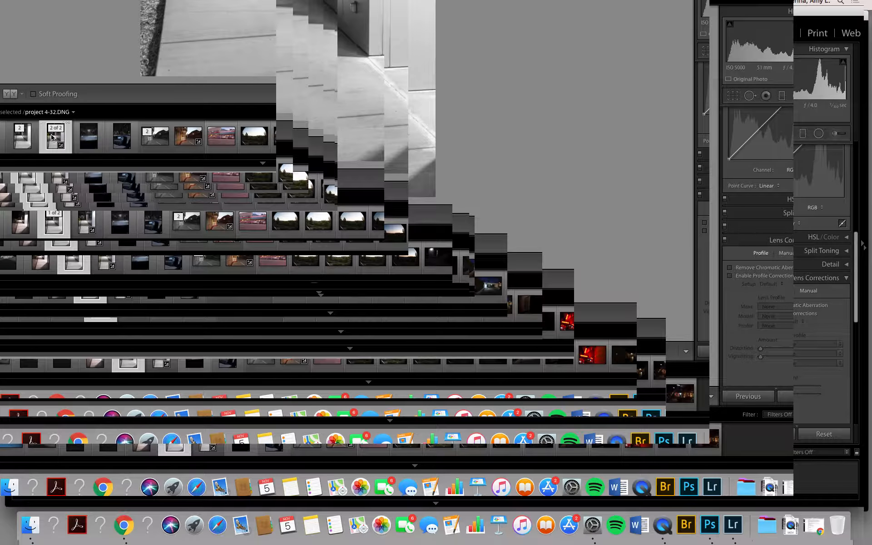
{"action": "left_click", "coordinate": [26, 139]}
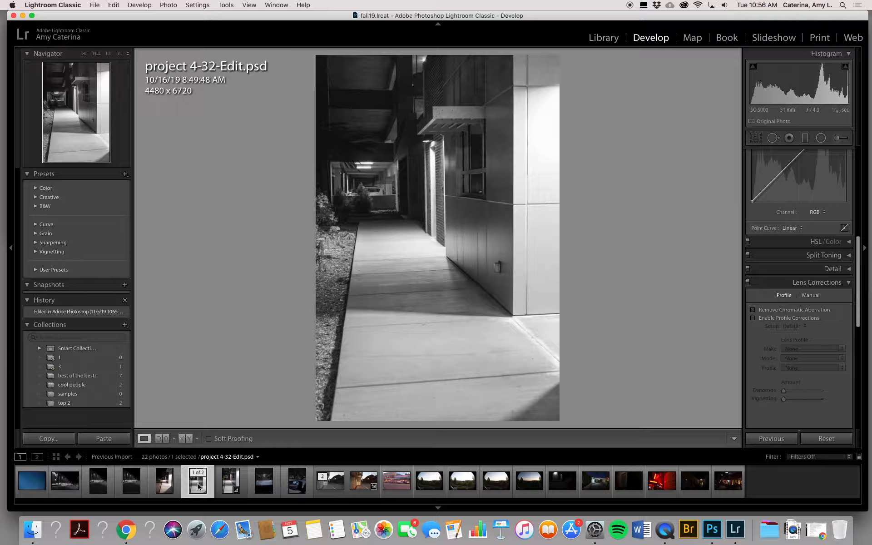
Step: Reveal project 4-32-Edit.psd in Finder from Lightroom and open it with Adobe Photoshop CC 2019
{"action": "right_click", "coordinate": [198, 486]}
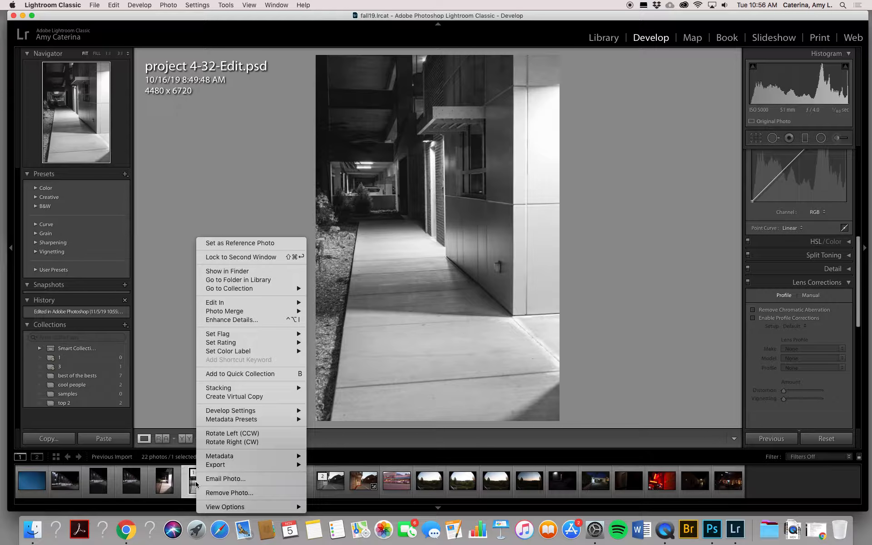
{"action": "mouse_move", "coordinate": [231, 305]}
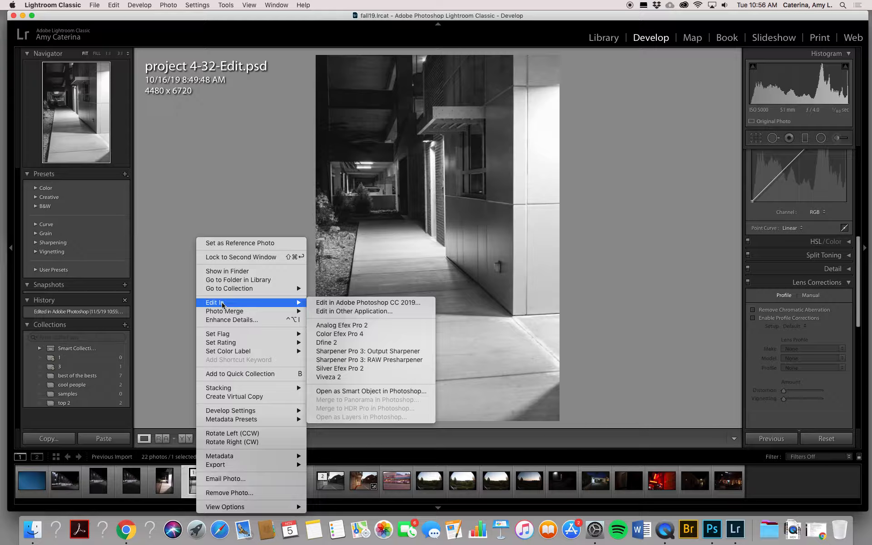
{"action": "left_click", "coordinate": [223, 271]}
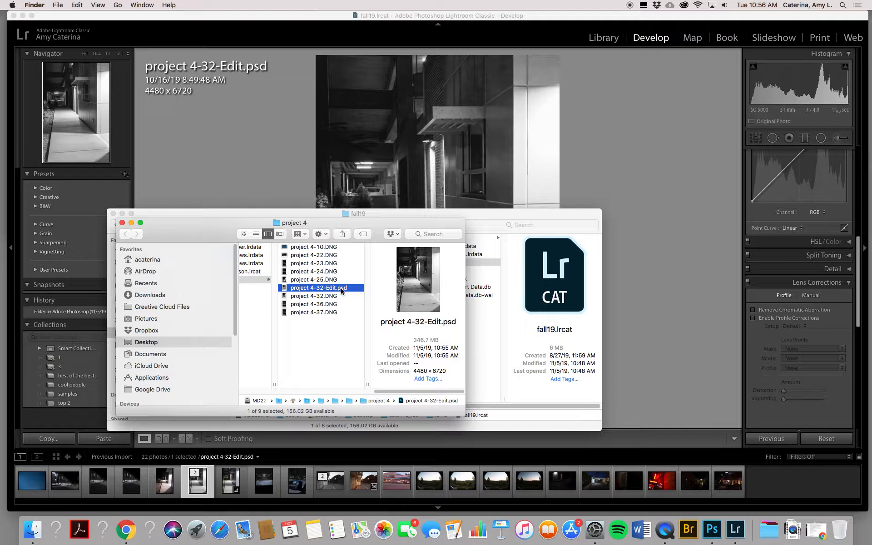
{"action": "right_click", "coordinate": [342, 291]}
{"action": "mouse_move", "coordinate": [353, 303]}
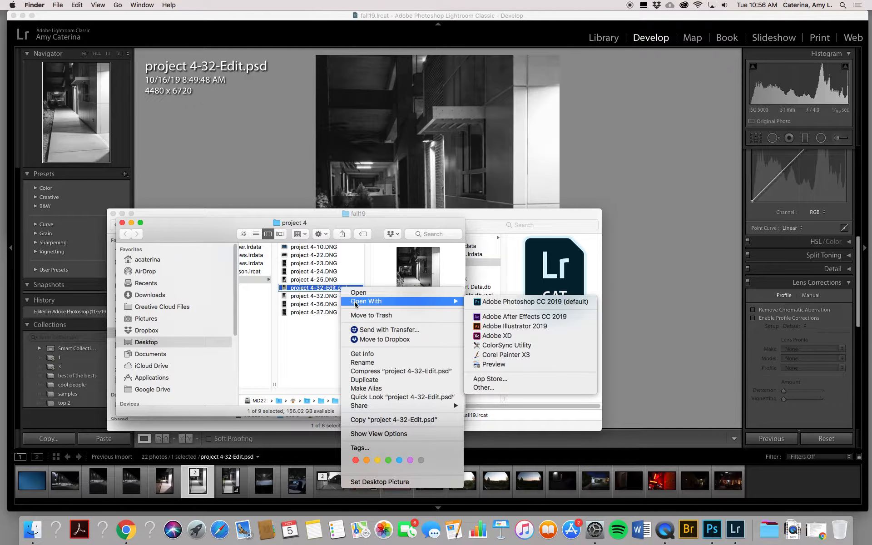
{"action": "left_click", "coordinate": [521, 302]}
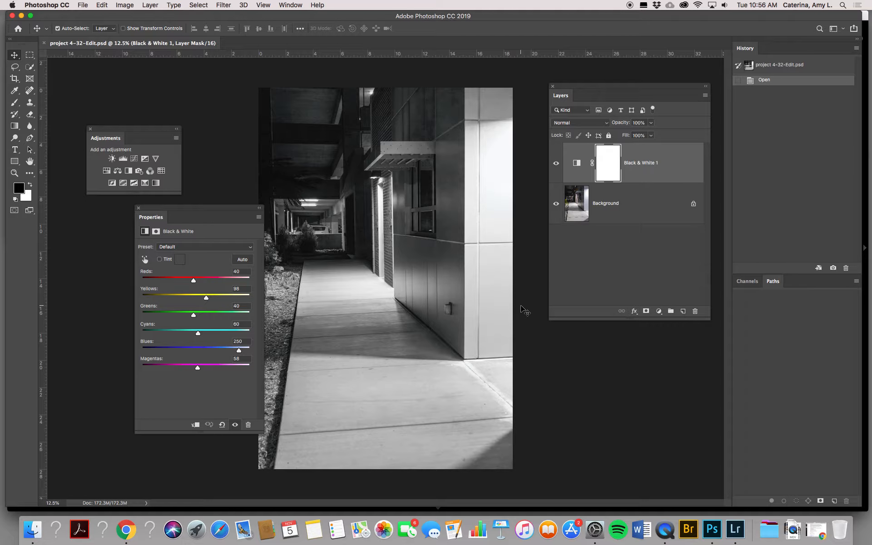
Step: Close the Photoshop document, return to Lightroom and move its window down to uncover the desktop
{"action": "left_click", "coordinate": [12, 16]}
{"action": "left_click", "coordinate": [255, 189]}
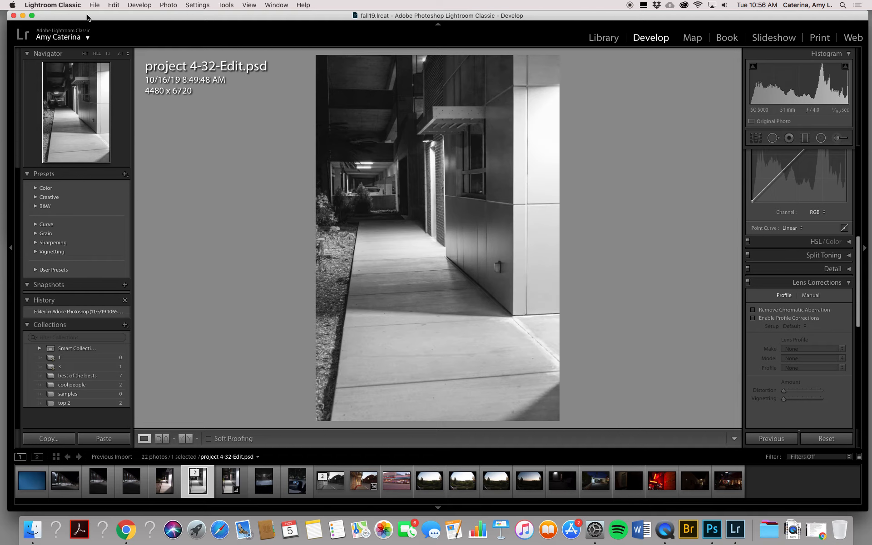
{"action": "left_click_drag", "start_coordinate": [87, 16], "coordinate": [102, 190]}
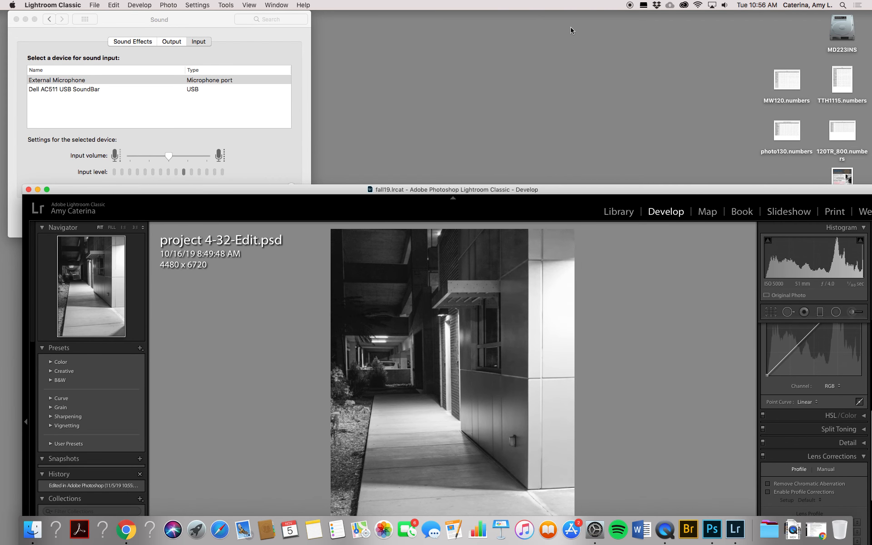